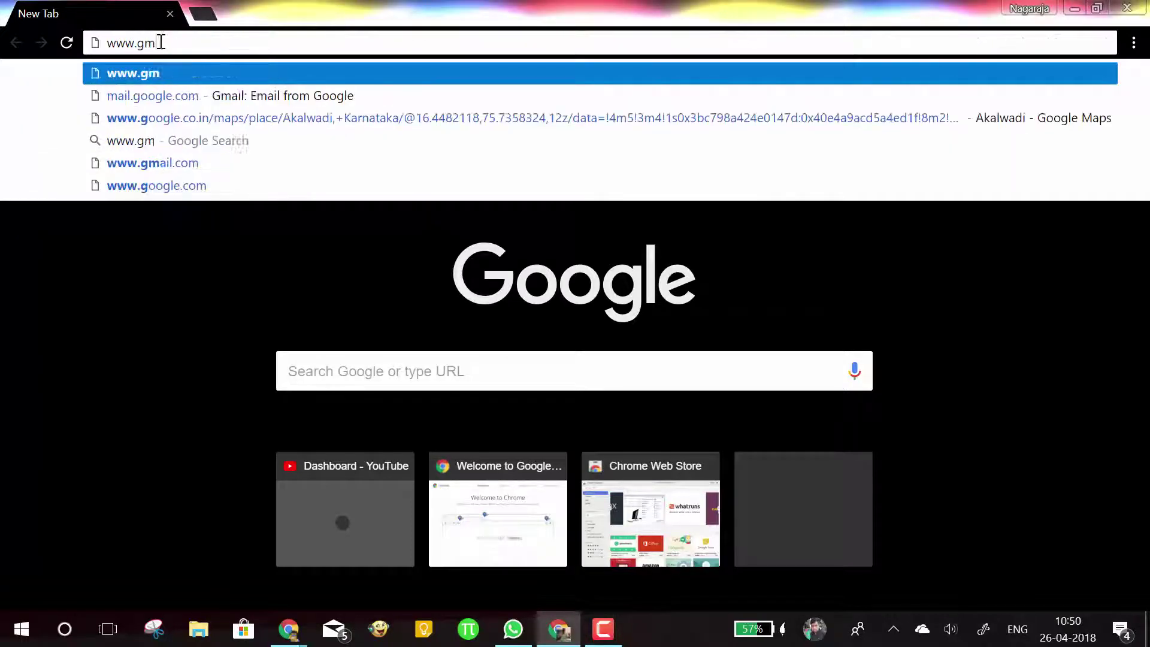
pyautogui.write('ail.com')
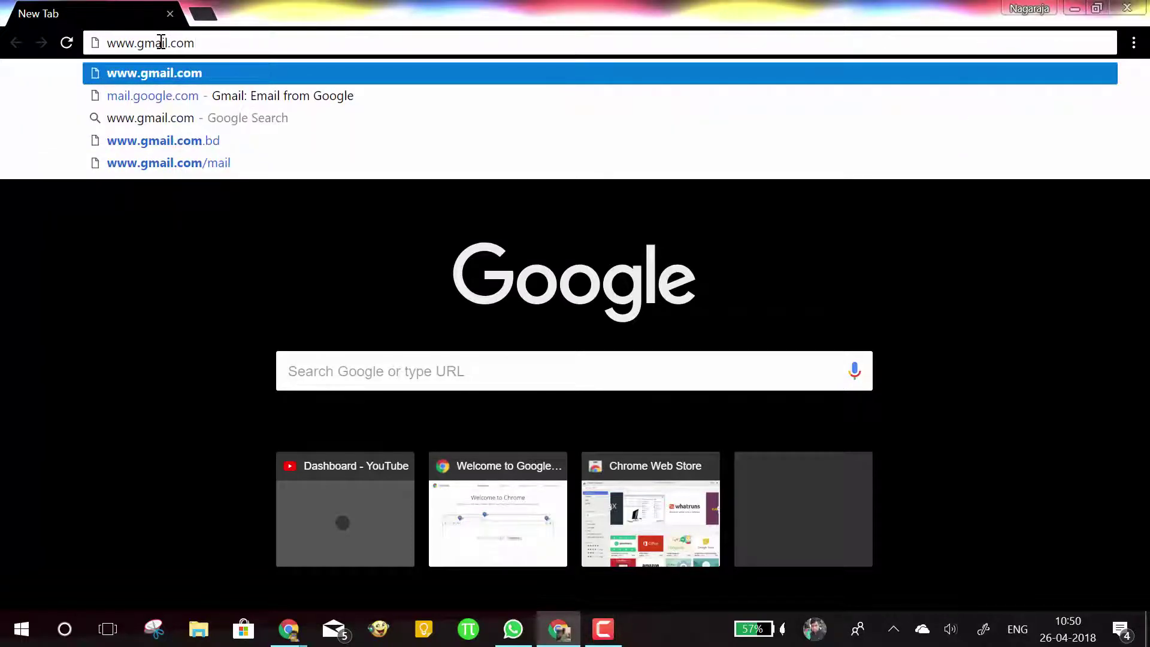
pyautogui.press('Return')
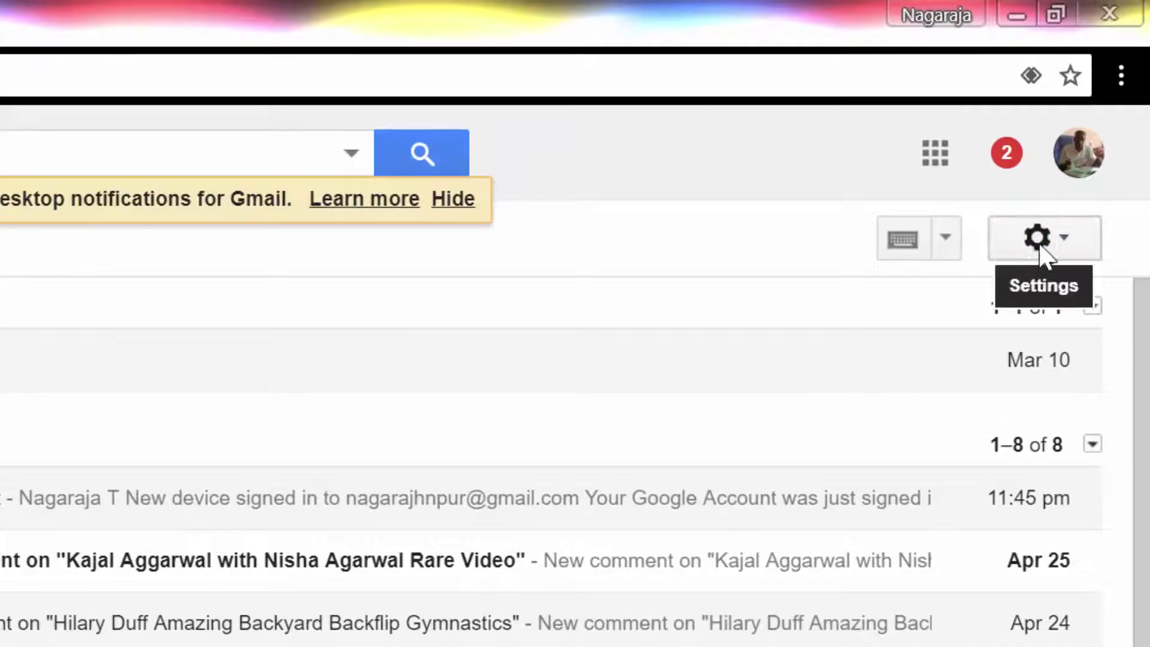
# - Choose "Try the new Gmail" from the Settings gear menu
pyautogui.click(1043, 240)
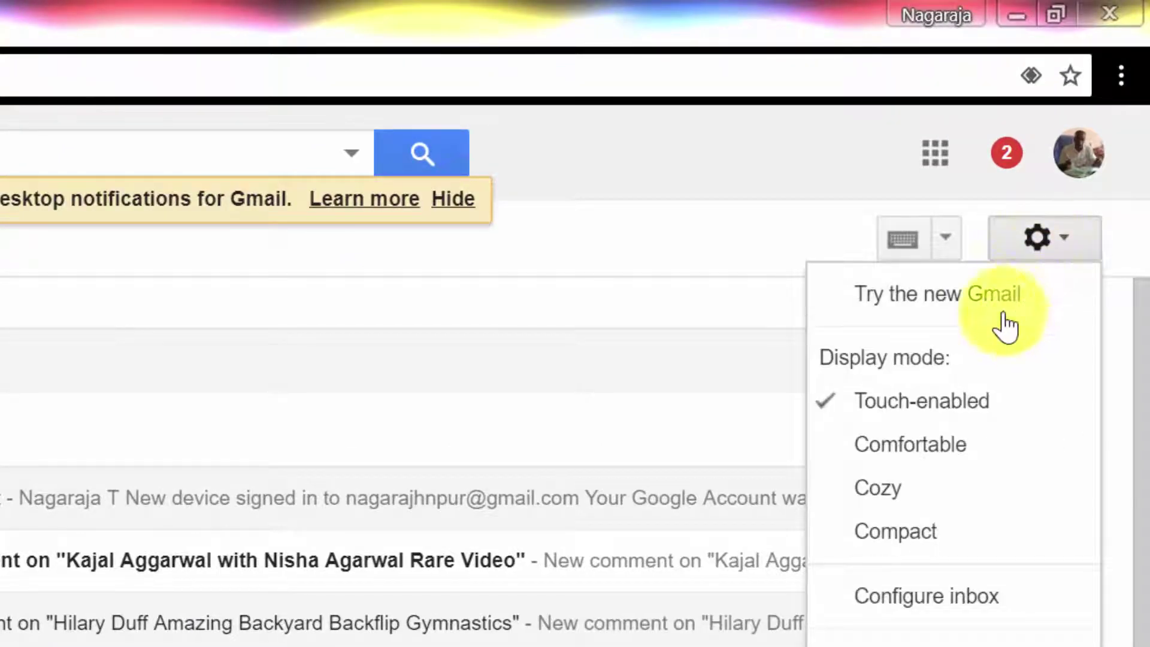
pyautogui.click(971, 309)
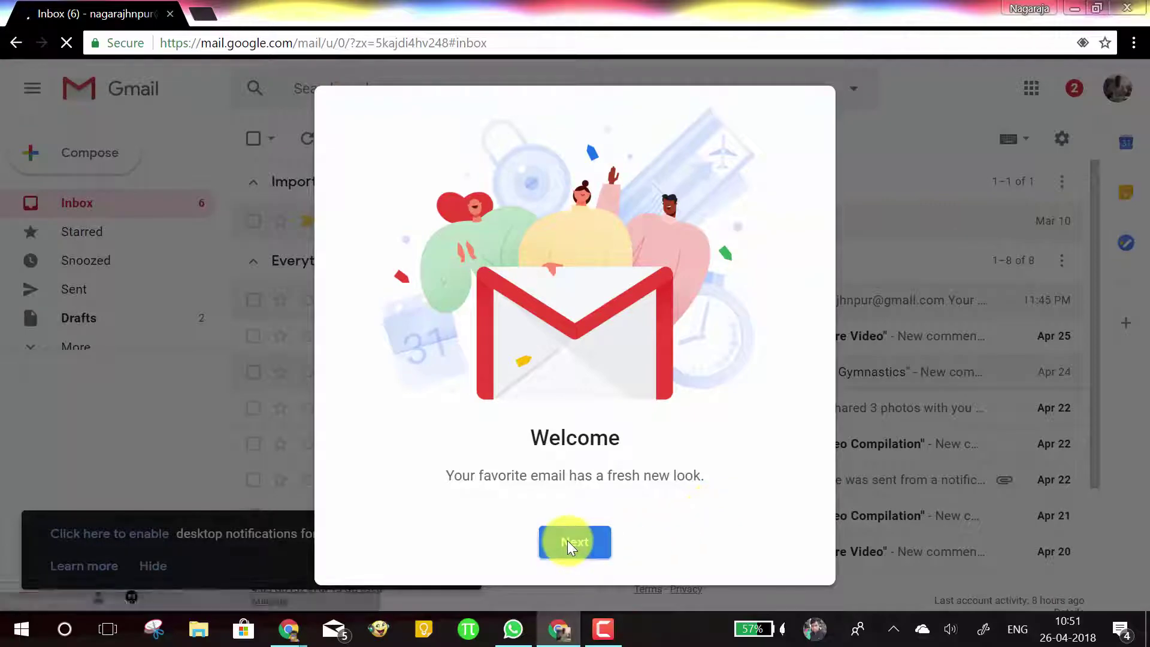
# - Pass the welcome screen, pick the Default view over Comfortable, and confirm with OK
pyautogui.click(568, 546)
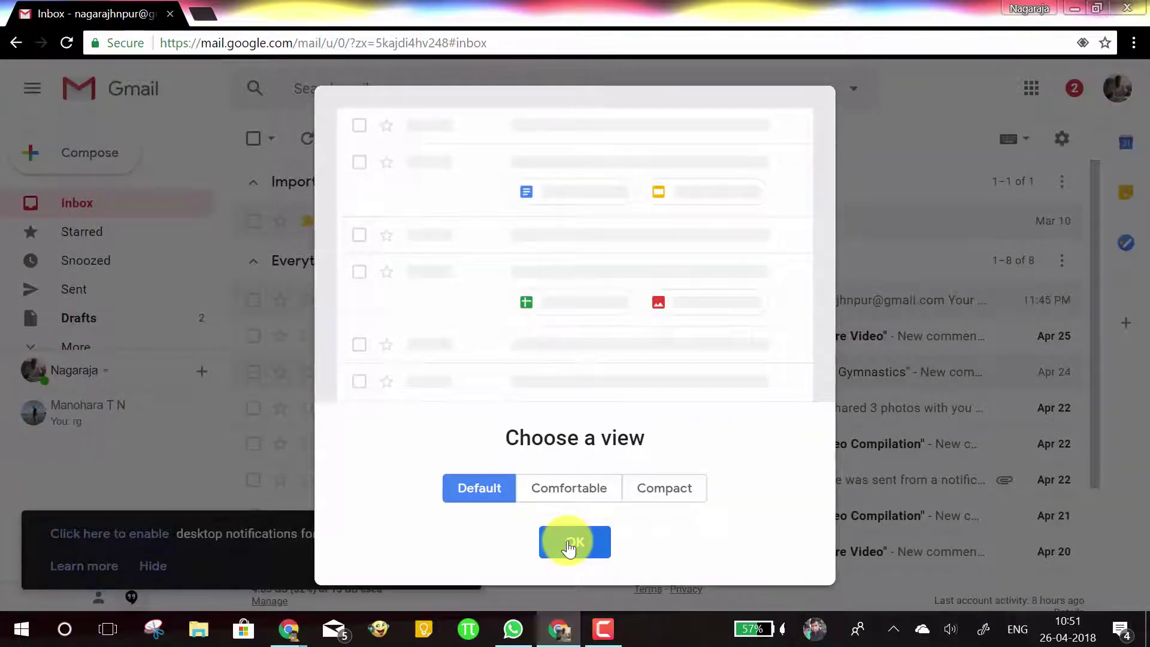
pyautogui.click(570, 488)
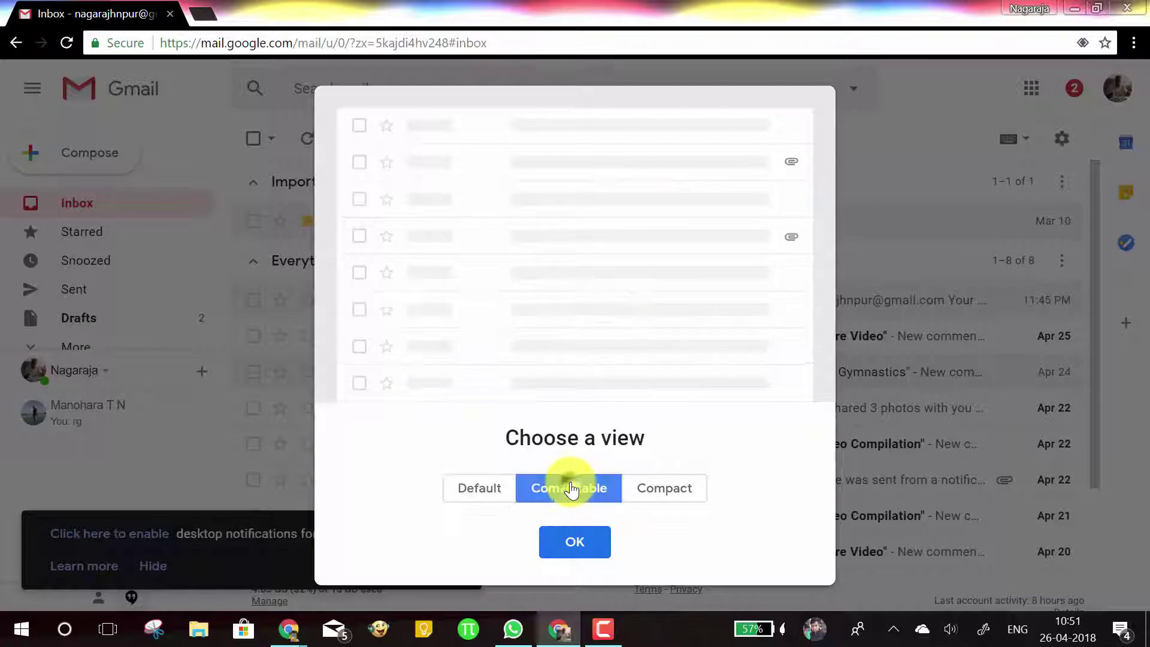
pyautogui.click(652, 495)
pyautogui.click(500, 495)
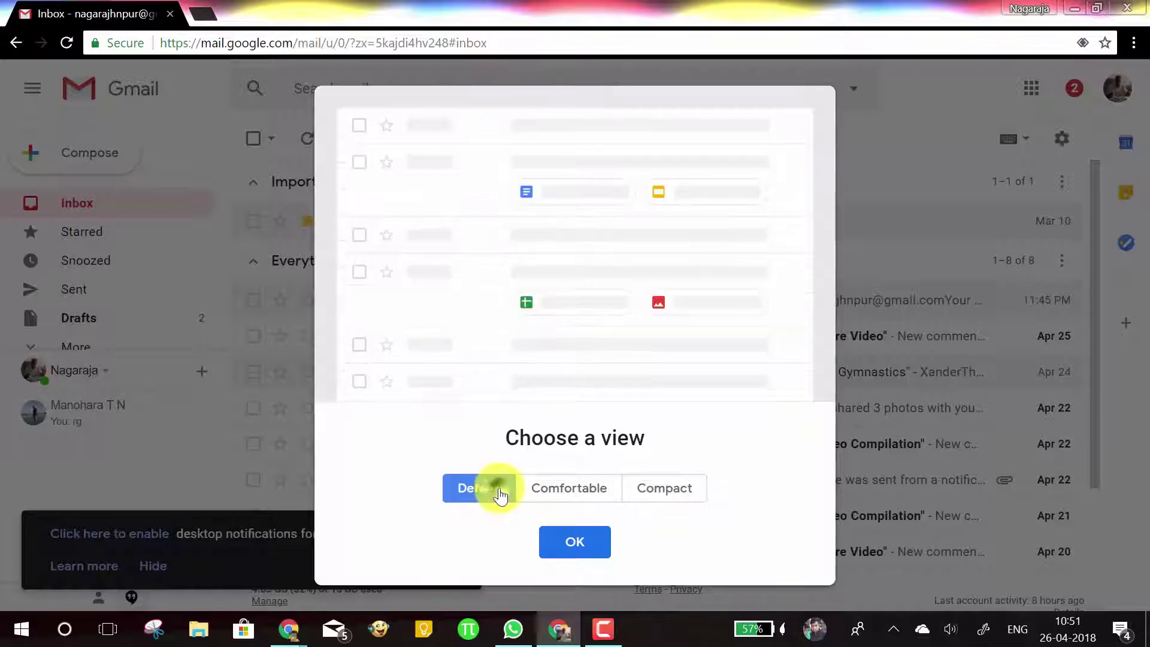
pyautogui.click(557, 544)
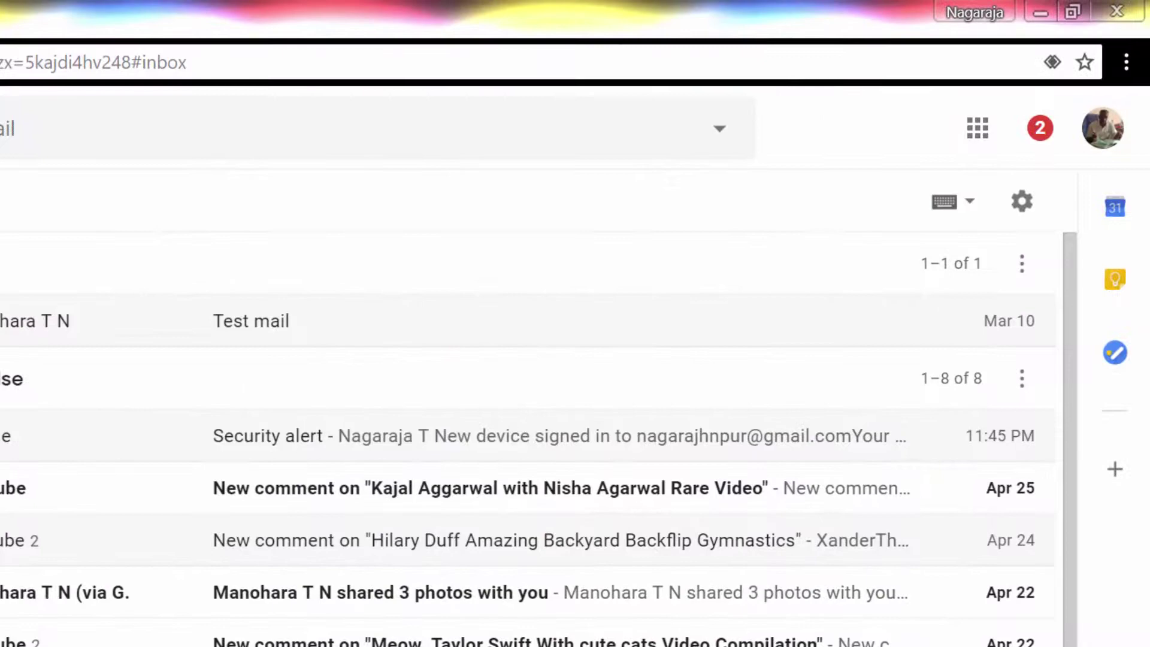
# - Open the Calendar panel from the right-hand side bar beside the inbox
pyautogui.click(1124, 217)
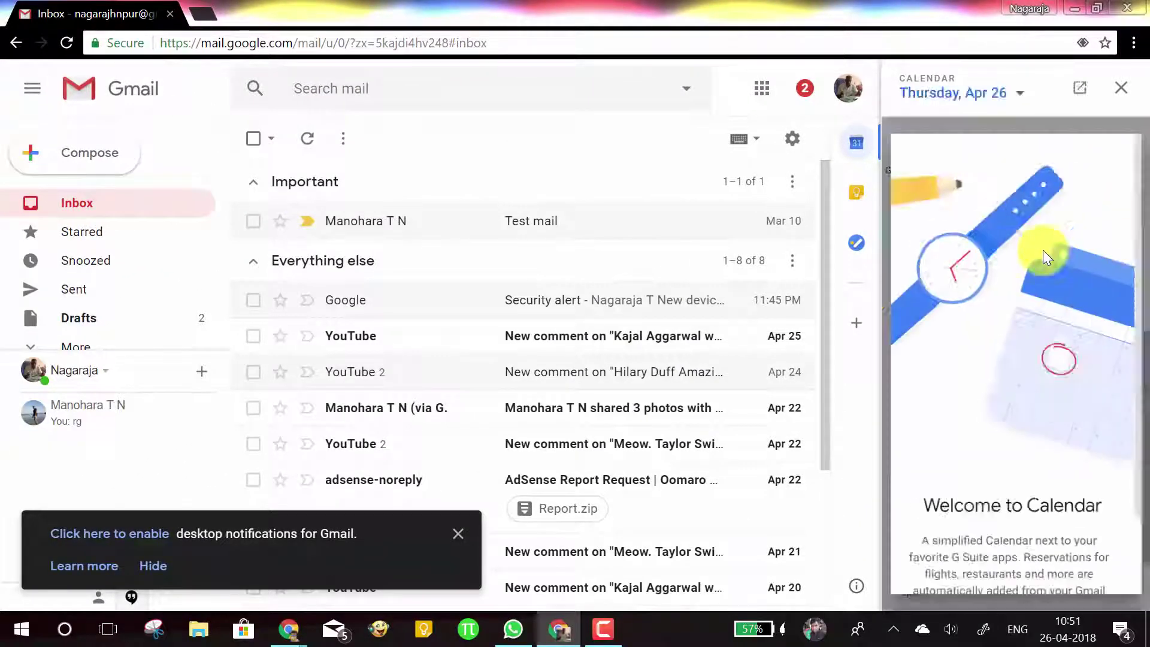
pyautogui.click(1043, 250)
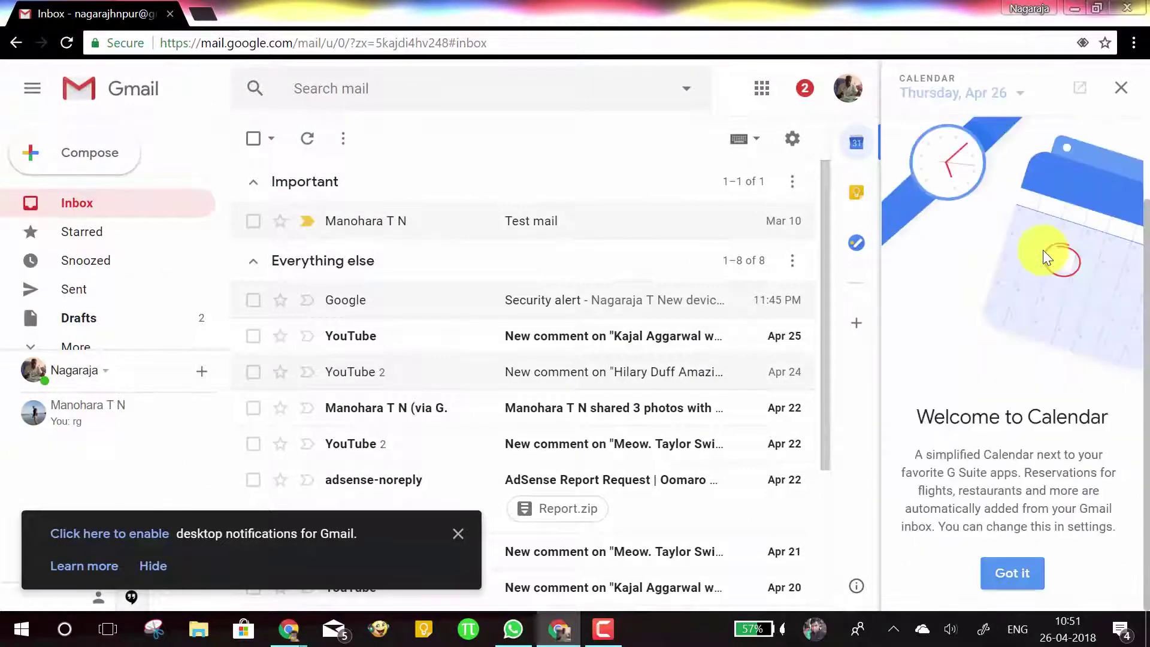